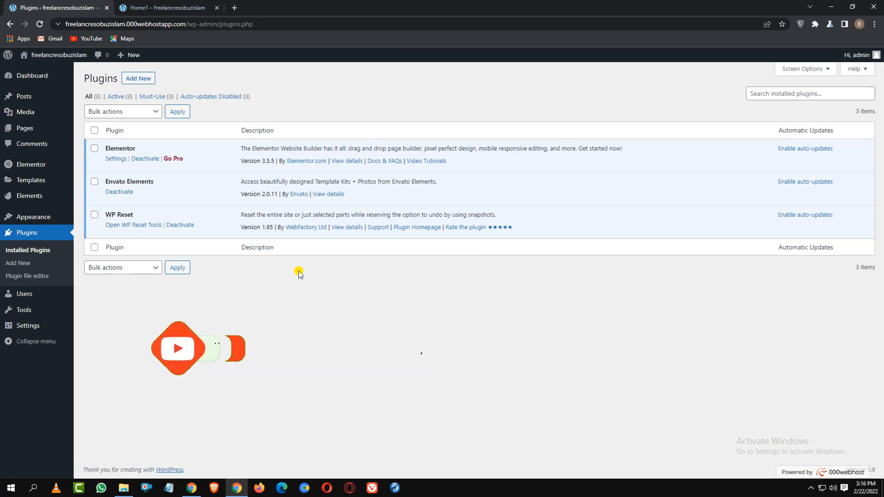
Step: Review the installed Elementor, Envato Elements and WP Reset plugins in the plugin list
double_click(119, 148)
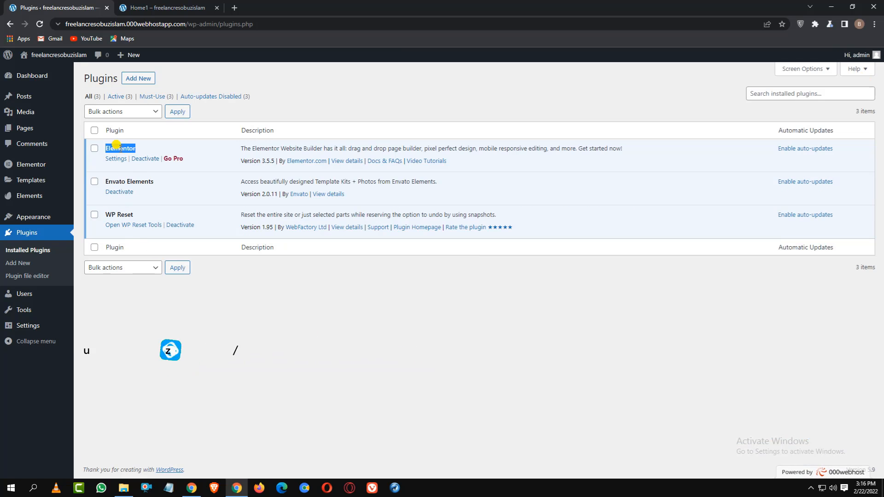
triple_click(123, 183)
triple_click(119, 214)
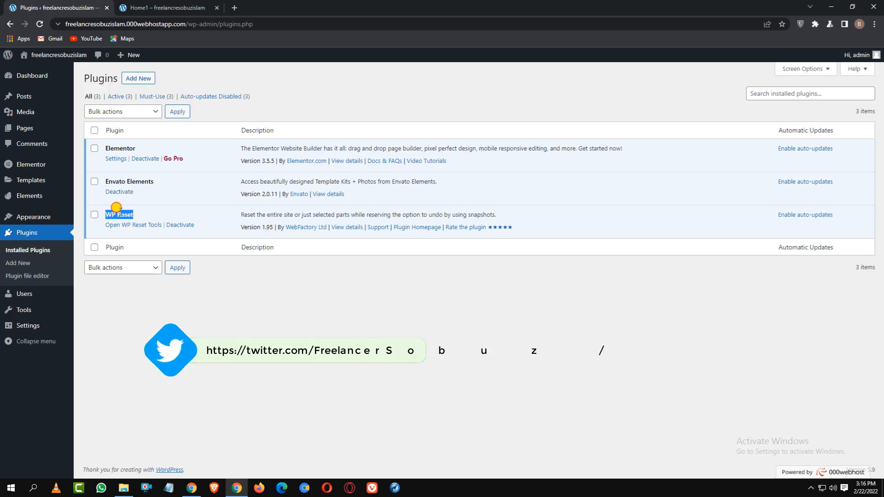
triple_click(122, 181)
double_click(119, 147)
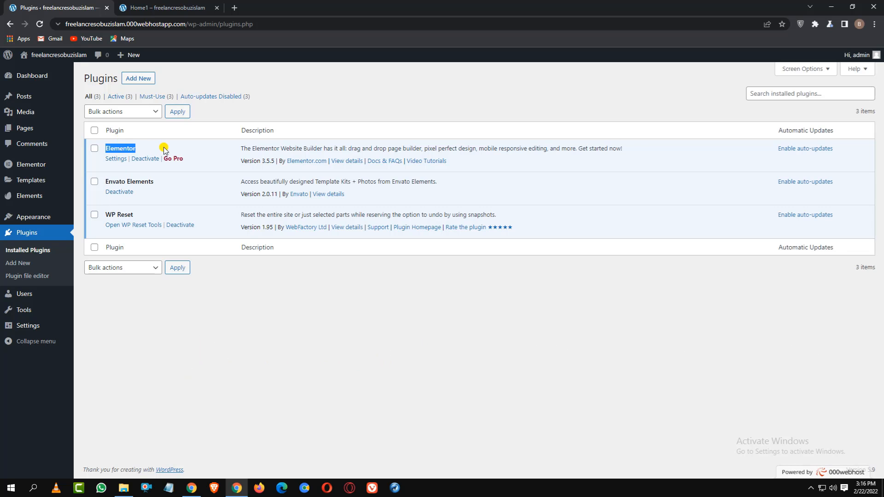
click(134, 147)
double_click(123, 146)
click(165, 146)
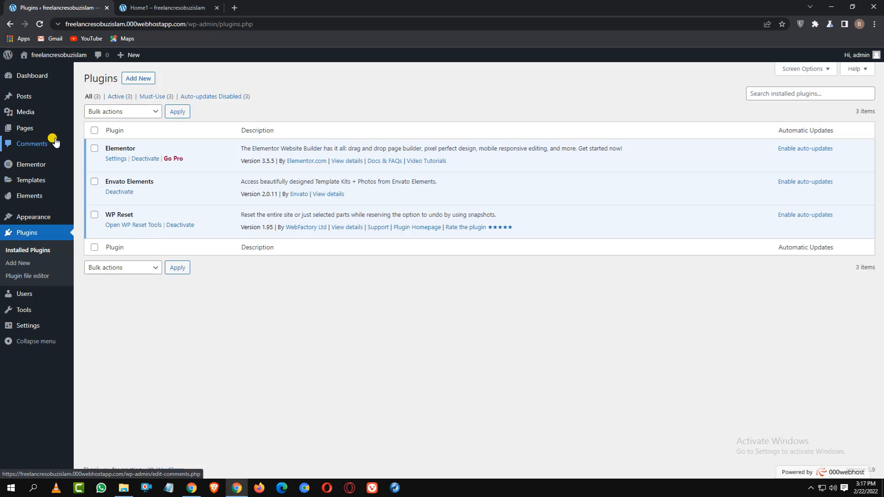
triple_click(118, 181)
click(128, 175)
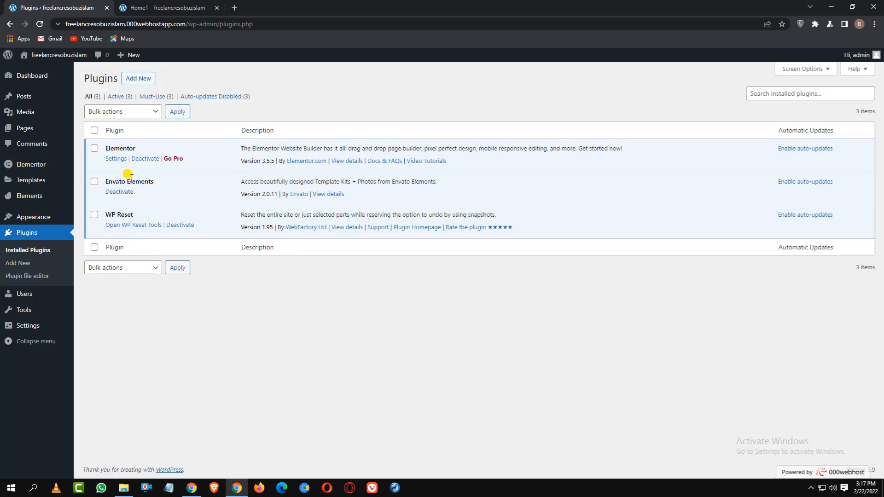
click(89, 170)
triple_click(129, 178)
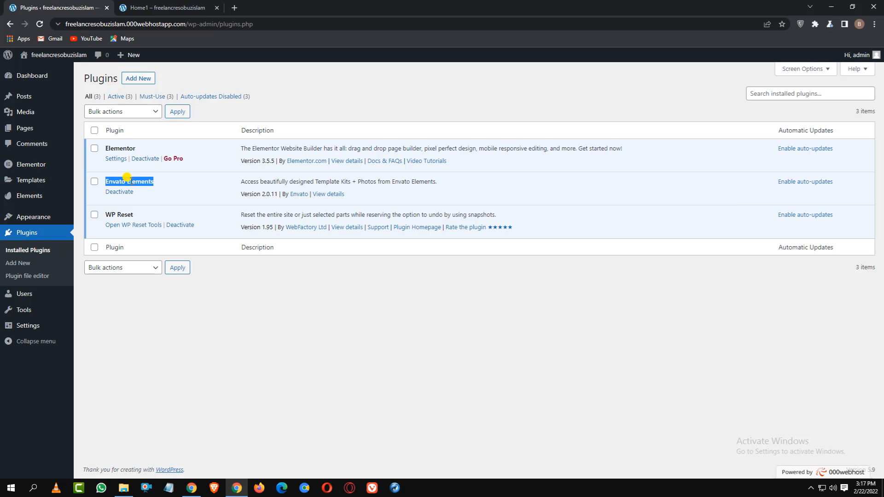
click(192, 186)
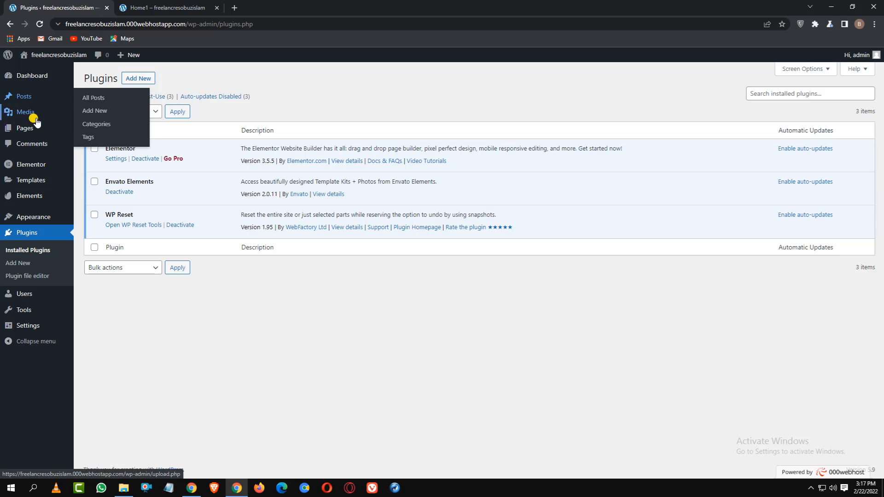
triple_click(125, 181)
click(210, 188)
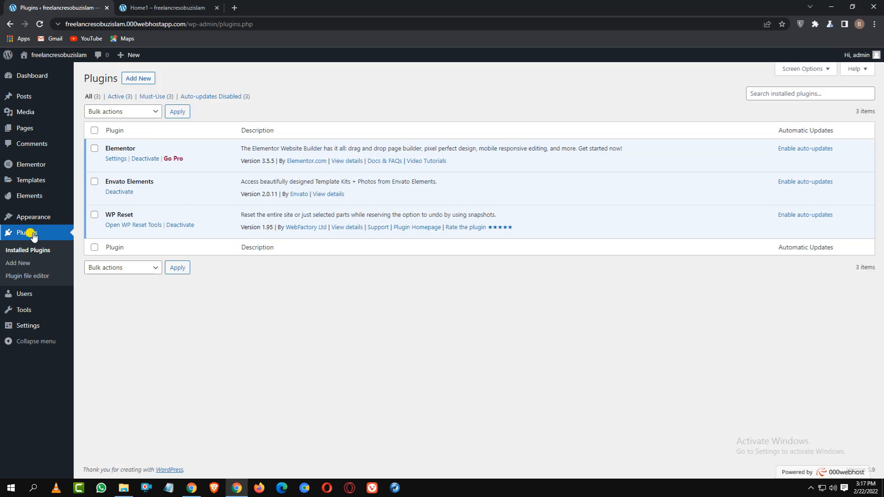
Step: Create a new page from the Pages list, dismissing the promotional banner, and title it Home
click(30, 135)
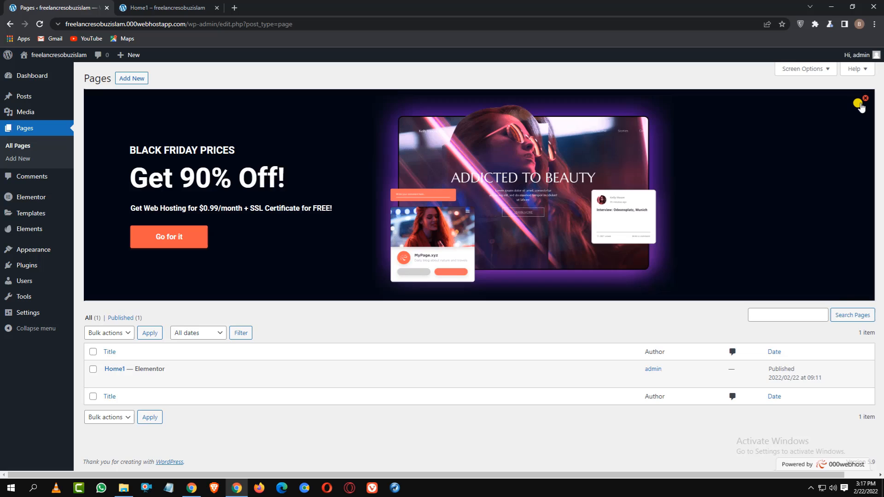
click(860, 102)
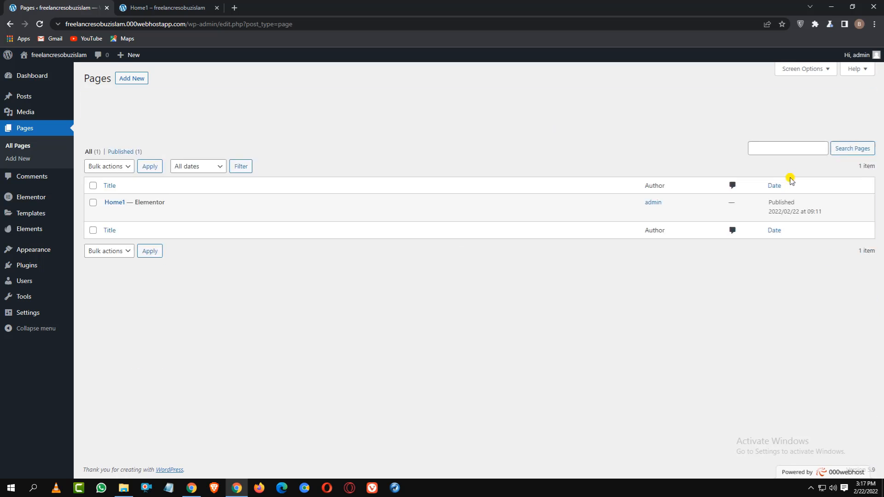
click(133, 82)
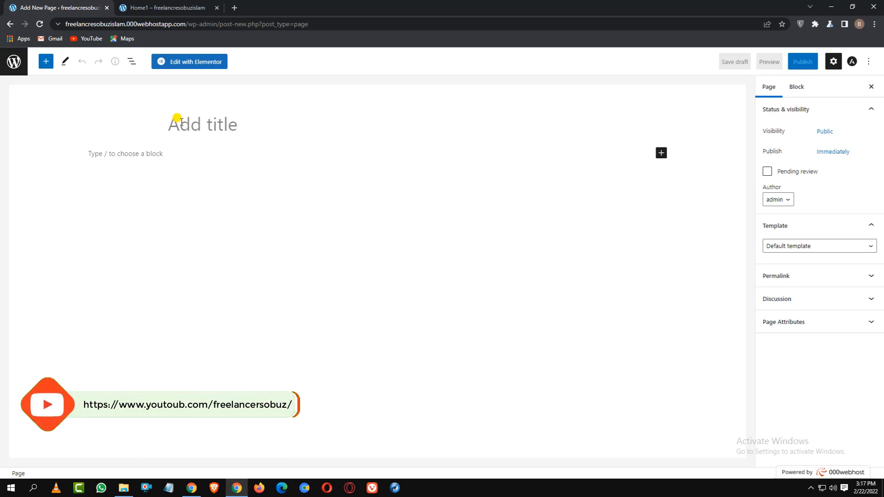
text(Home)
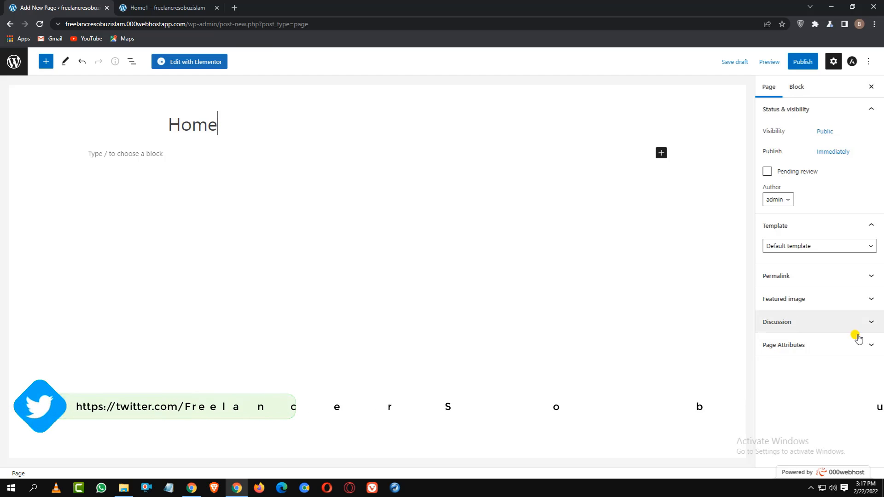
Step: Assign the Elementor Full Width template to the Home page and publish it
click(824, 246)
click(797, 275)
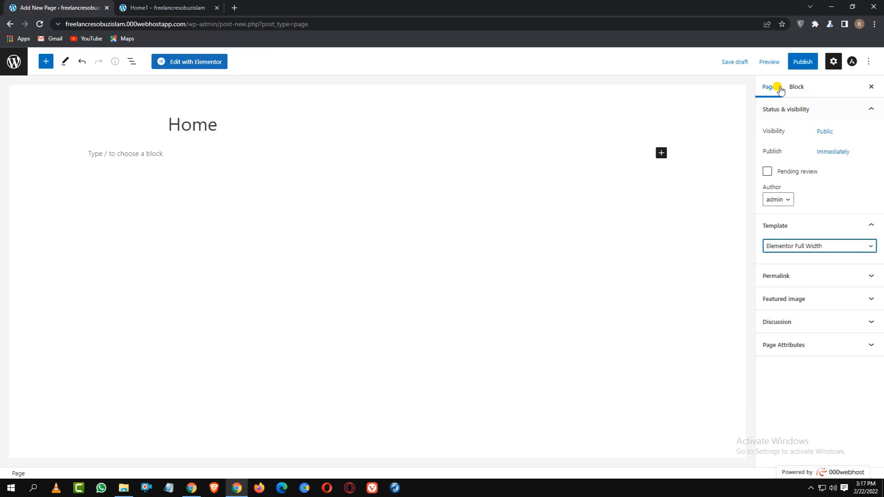
click(803, 63)
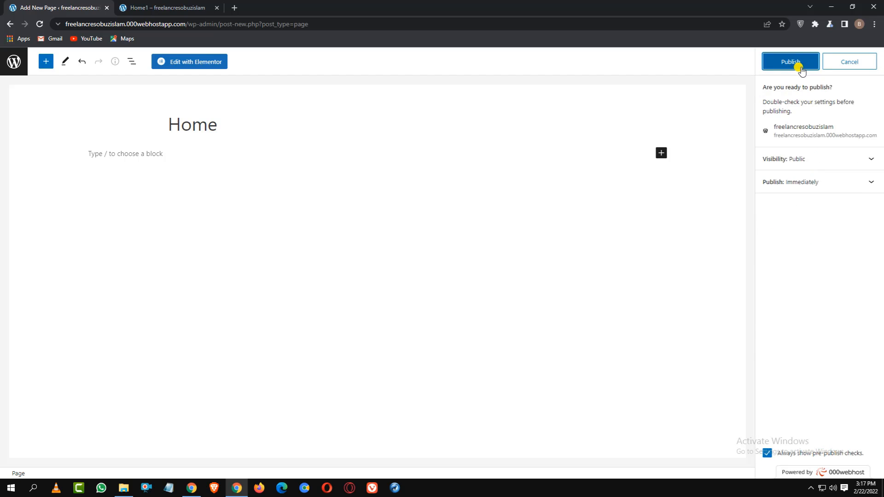
click(799, 66)
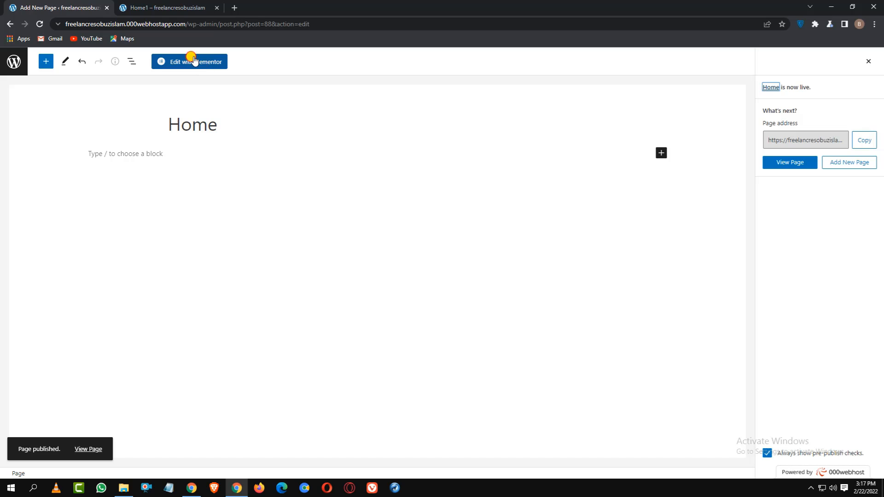
Step: Look over the contact section and footer of the existing Home1 page and return to the new Home page's Elementor editor
click(174, 4)
scroll(389, 252, up, 4)
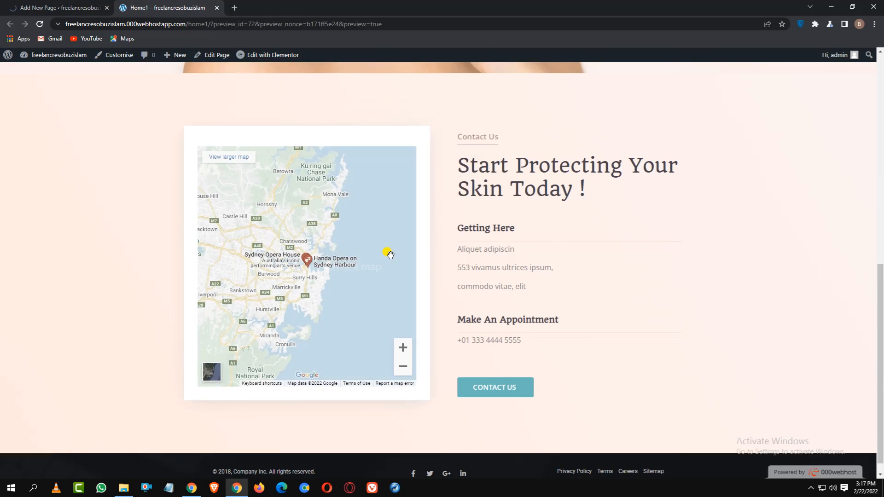
scroll(389, 252, down, 4)
click(102, 6)
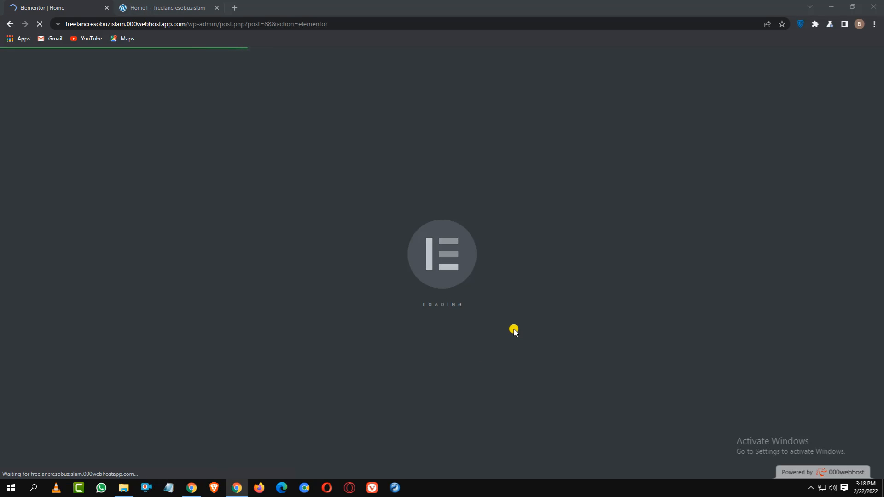
click(184, 7)
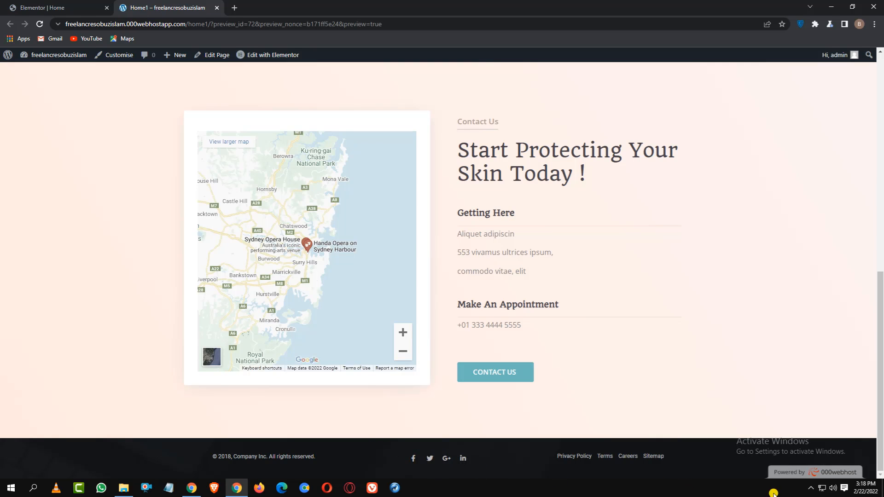
click(808, 488)
click(808, 489)
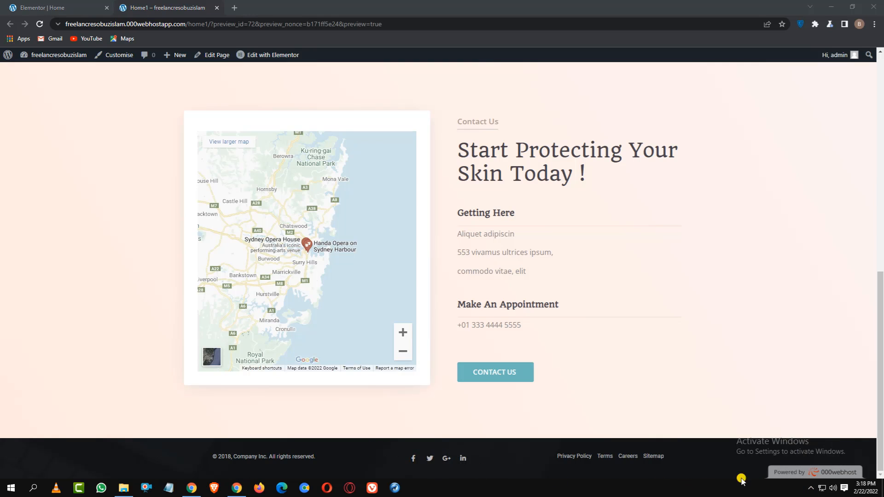
click(101, 4)
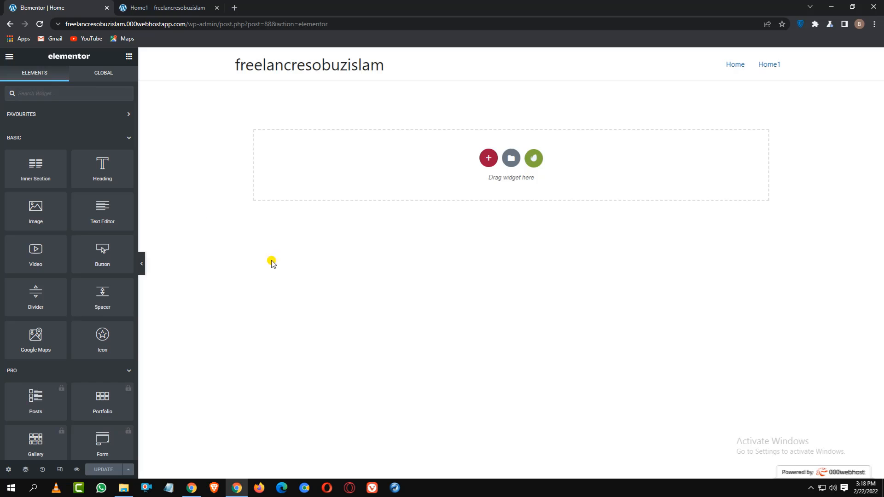
Step: Insert the Home template from the installed Dermatologist template kit into the page
click(533, 159)
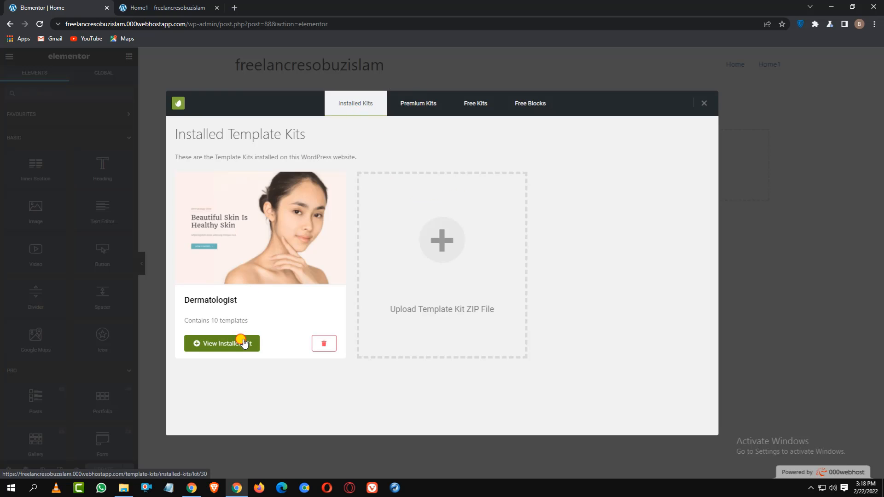
click(242, 340)
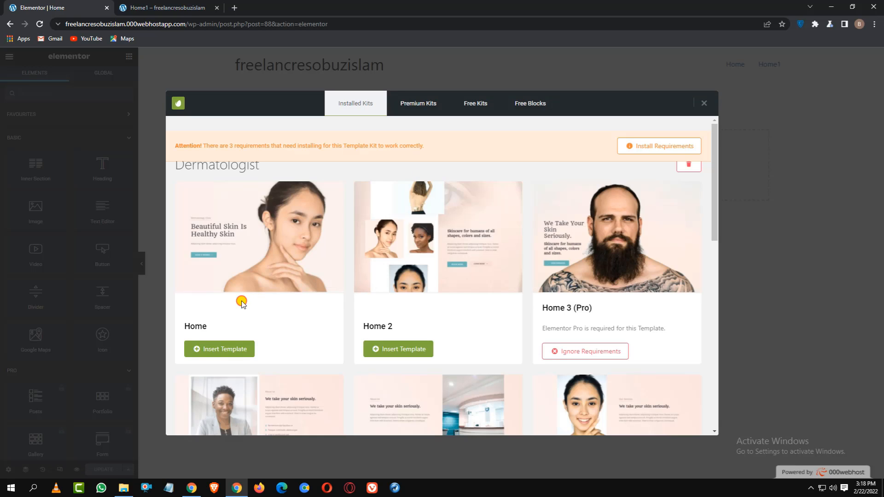
click(239, 352)
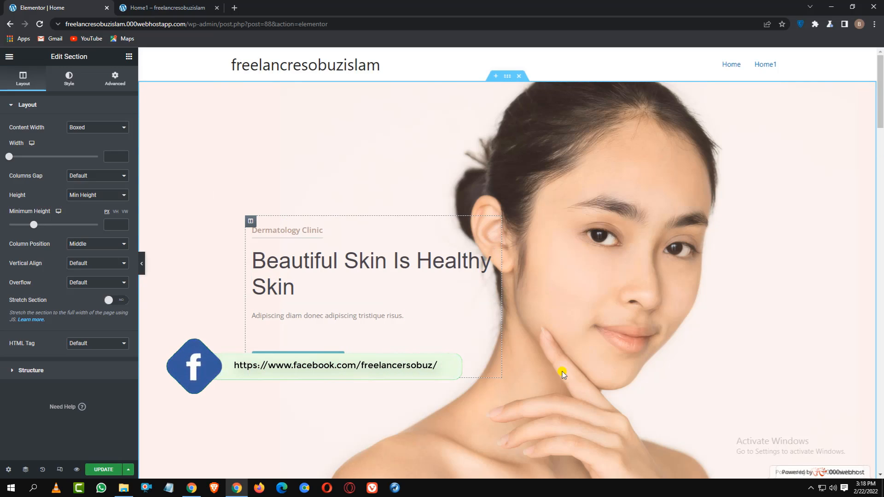
Step: Delete the sections between the hero and the image carousel, including the skin features and Meet Our Specialists
scroll(563, 374, down, 6)
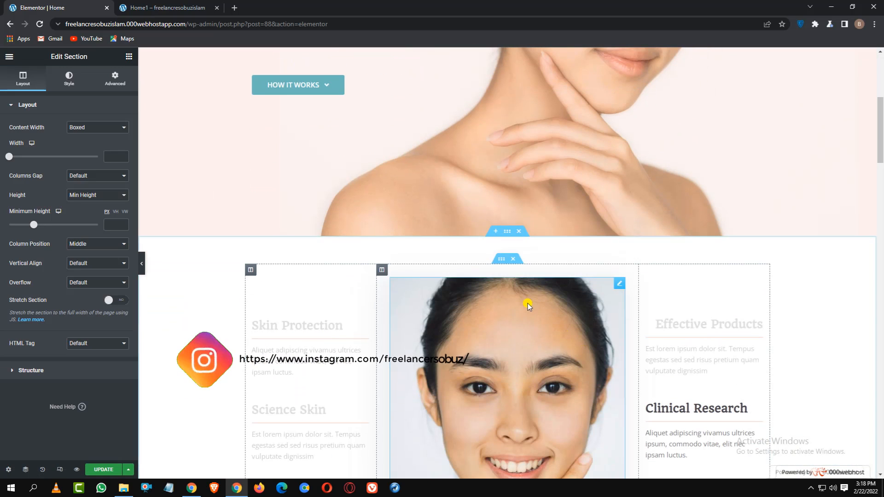
scroll(534, 308, down, 10)
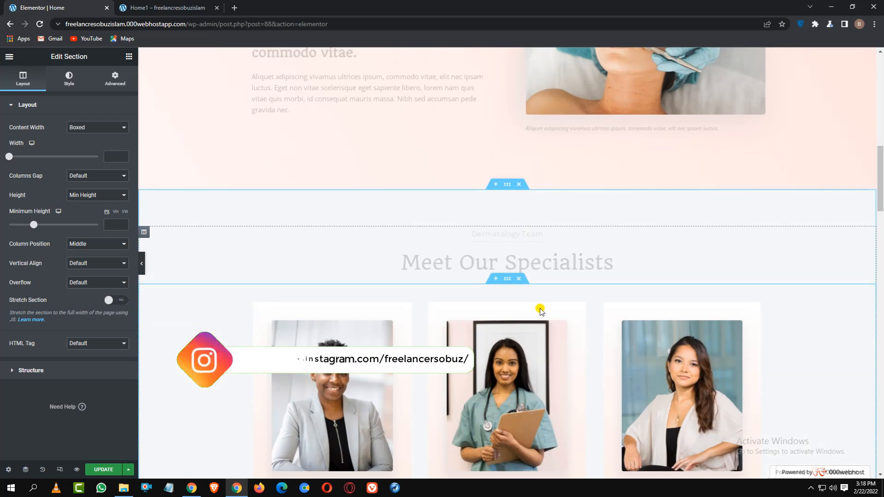
scroll(535, 276, up, 4)
scroll(532, 267, down, 8)
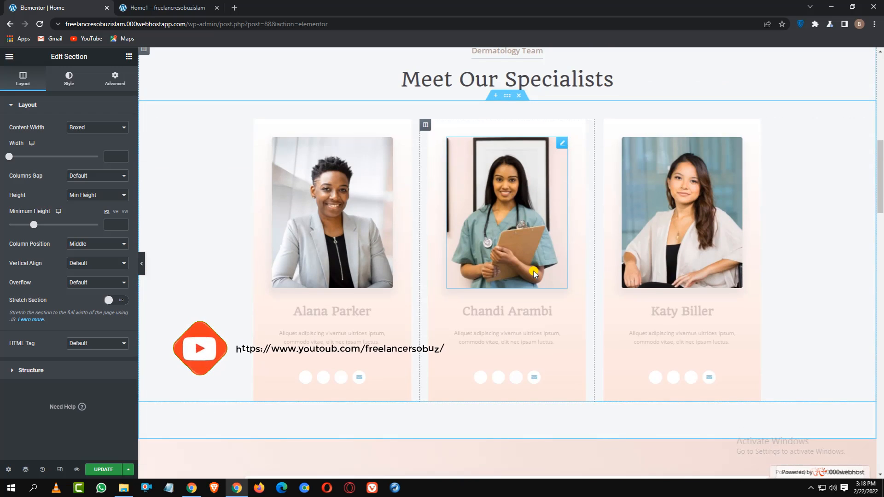
scroll(535, 274, up, 3)
click(519, 142)
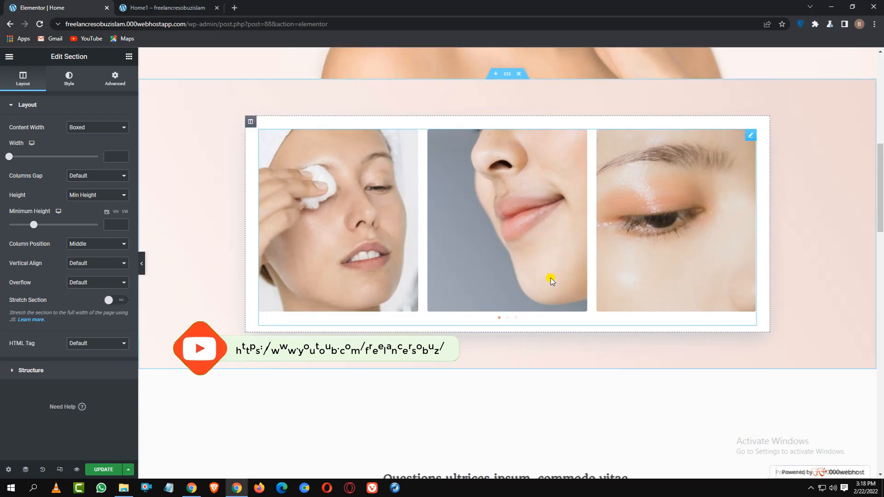
Step: Delete the image carousel, the Frequently Asked Questions and the testimonial sections between the hero and the contact section
scroll(551, 278, down, 2)
scroll(551, 279, up, 3)
click(519, 139)
scroll(541, 266, down, 2)
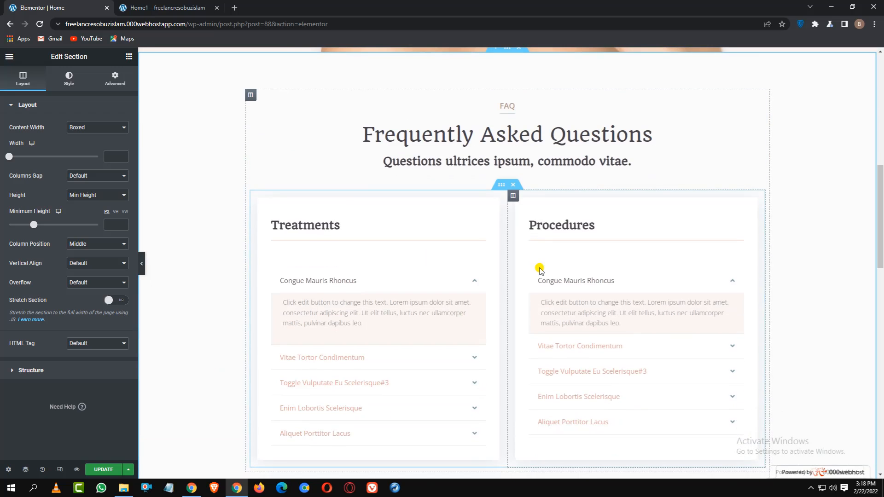
scroll(541, 207, up, 2)
click(519, 139)
scroll(539, 299, down, 4)
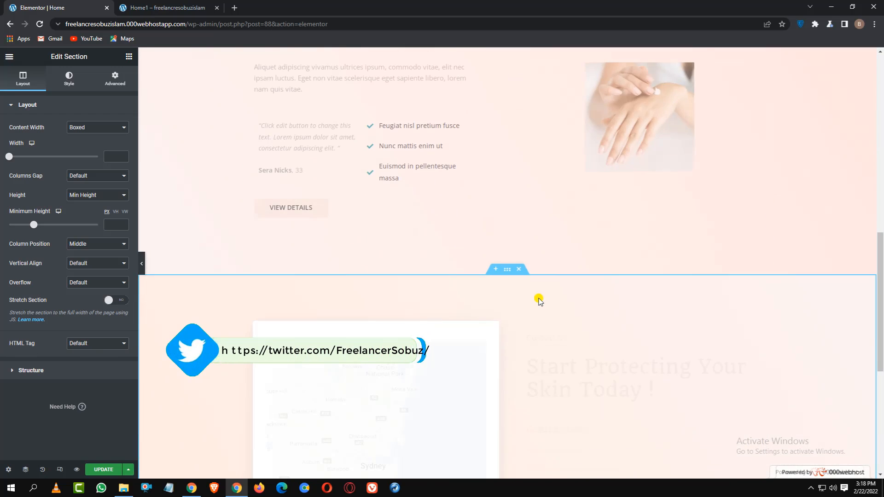
scroll(534, 207, up, 3)
click(519, 93)
scroll(548, 287, down, 2)
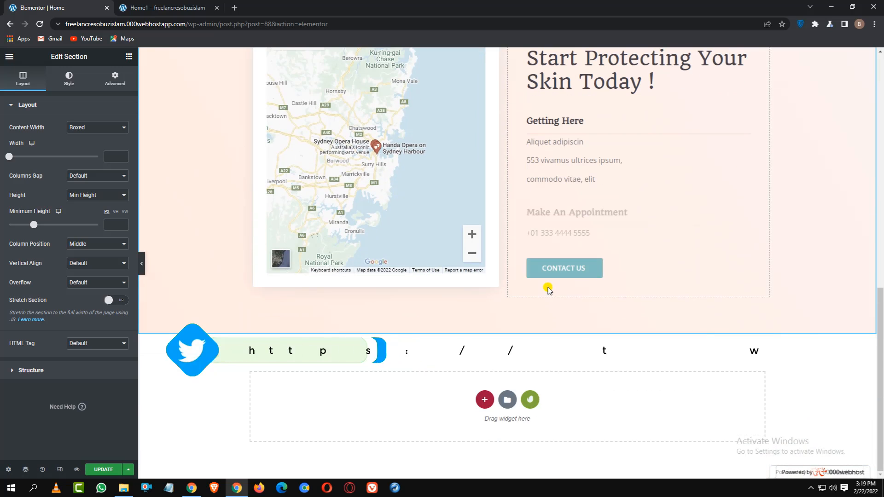
Step: Insert the first free Copyright block, the dark one with social icons, beneath the contact section
click(528, 404)
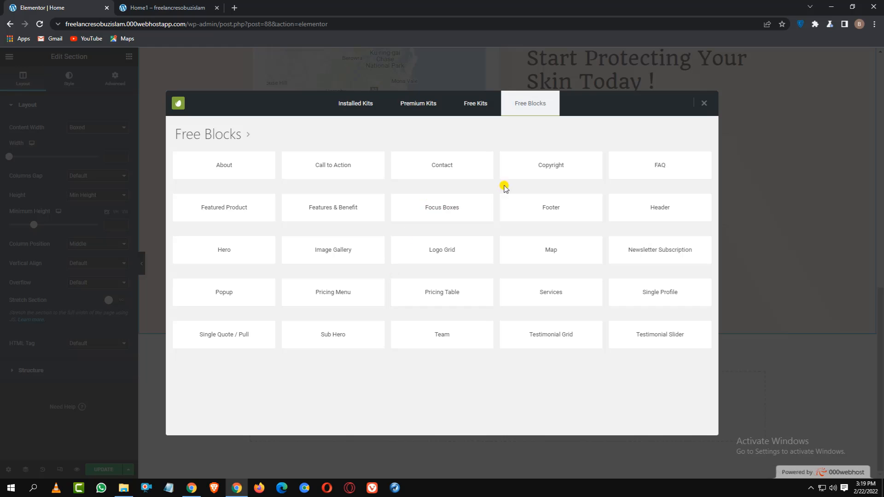
click(439, 331)
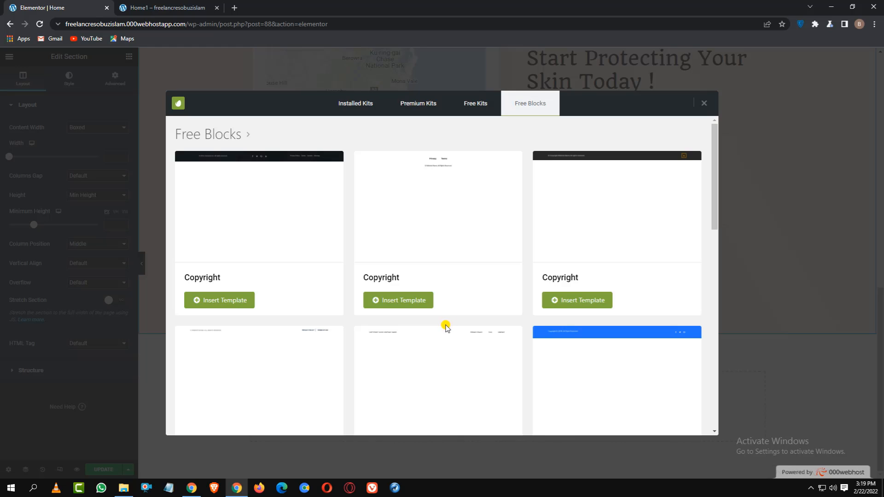
click(237, 301)
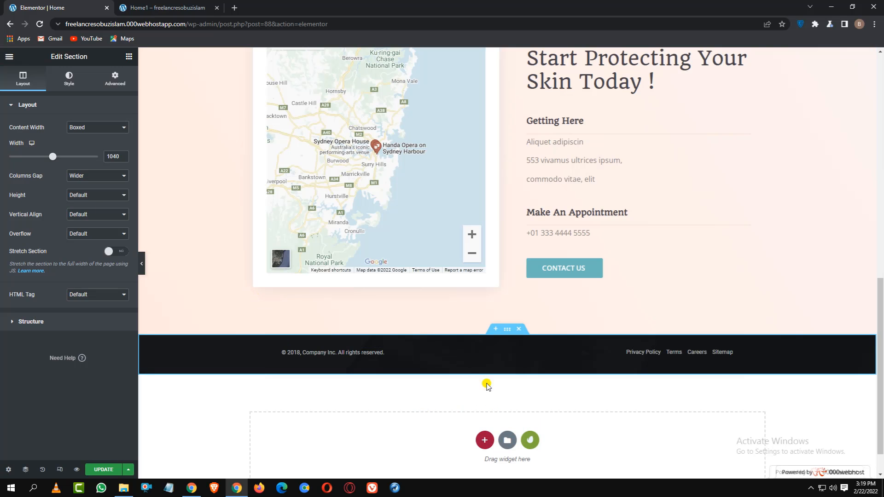
Step: Replace the footer's copyright wording after the © symbol with "By Freelancre" followed by the freelancer's full name
click(461, 355)
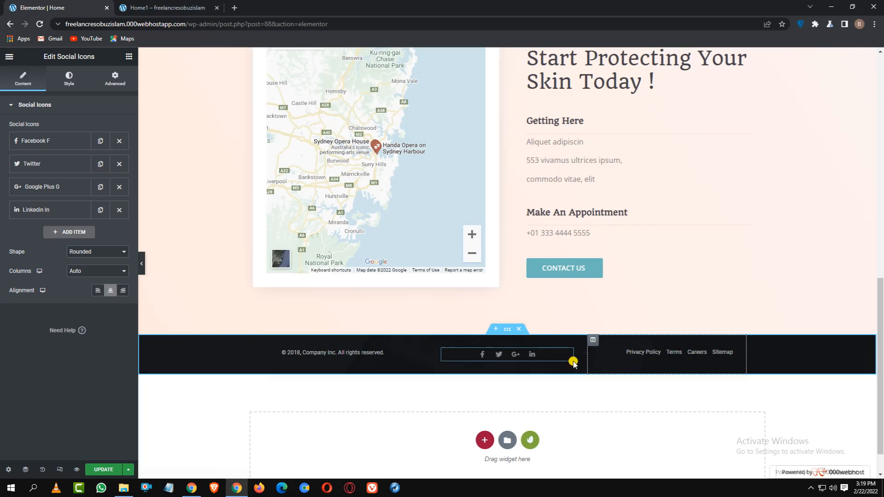
click(313, 360)
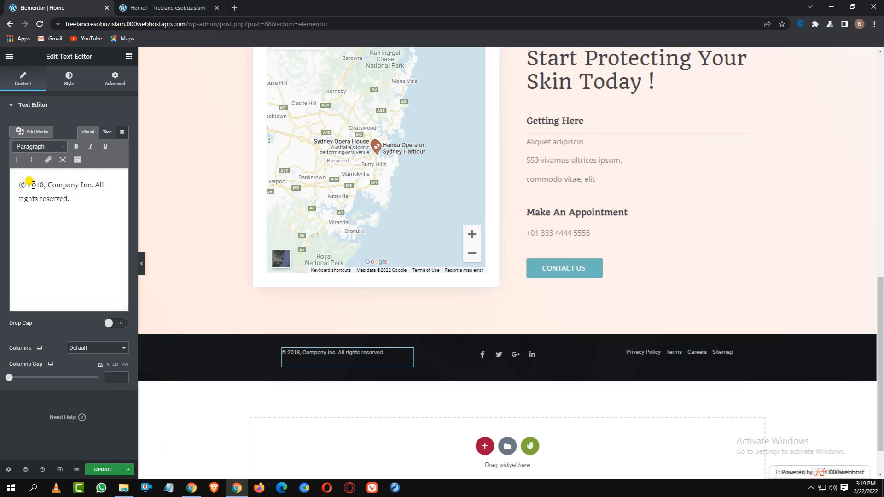
drag(29, 185, 73, 197)
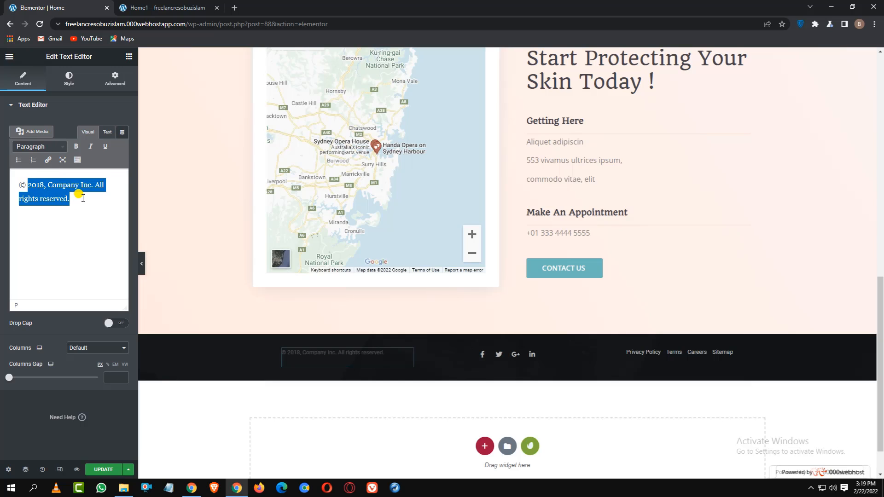
text(By )
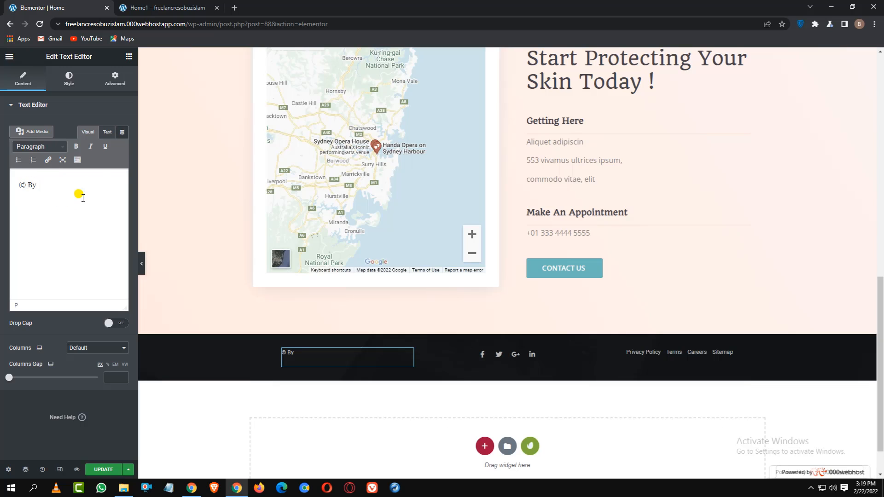
text(Freel)
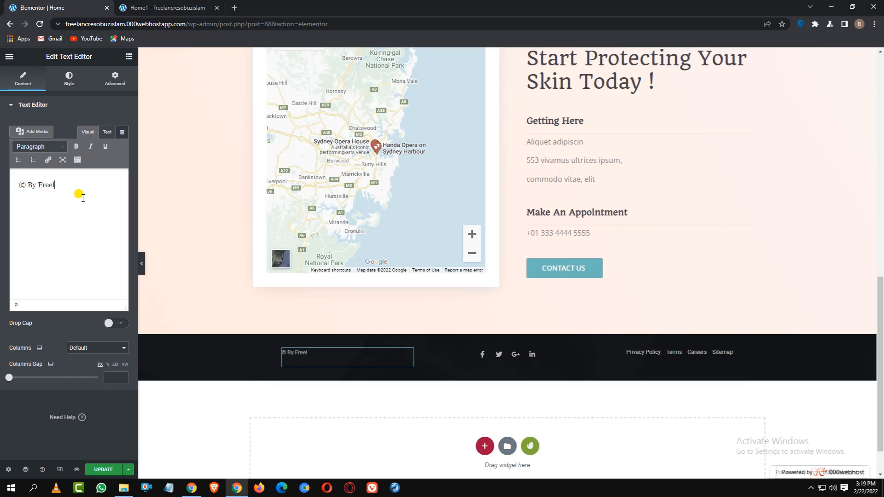
text(ancre Sobu)
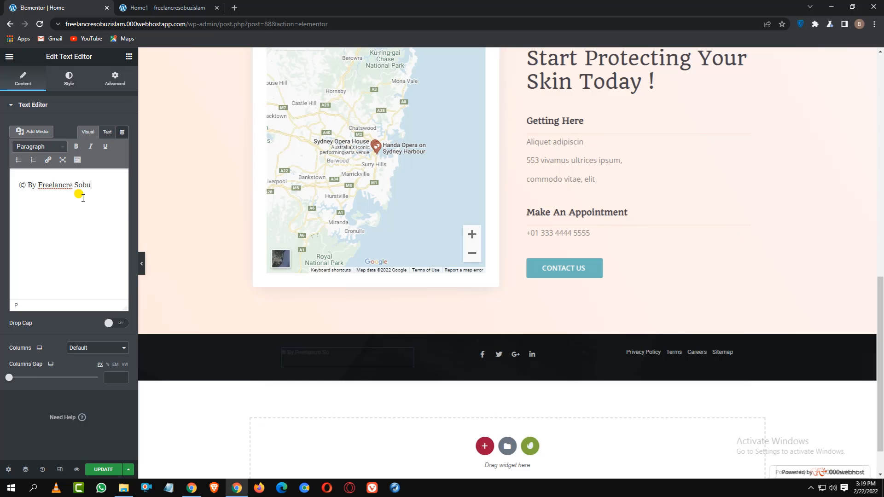
text(z Islam)
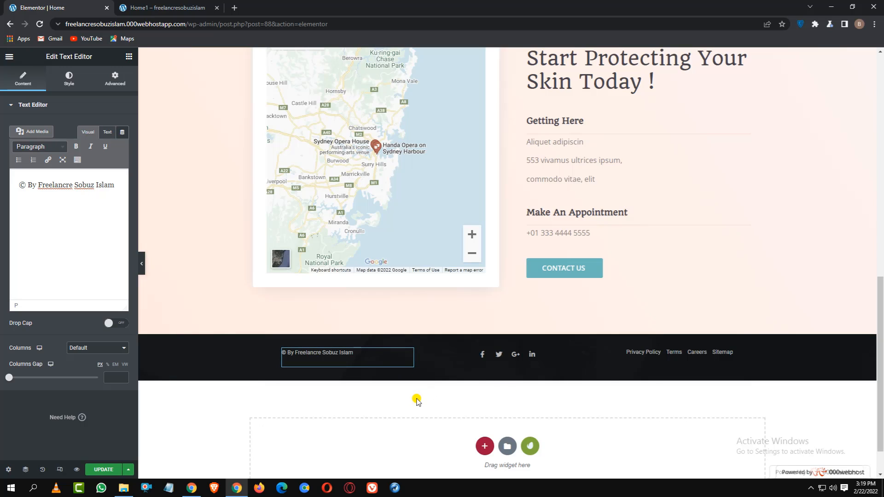
Step: Set the copyright text's typography to a size of 0.8 rem and a weight of 500
click(72, 82)
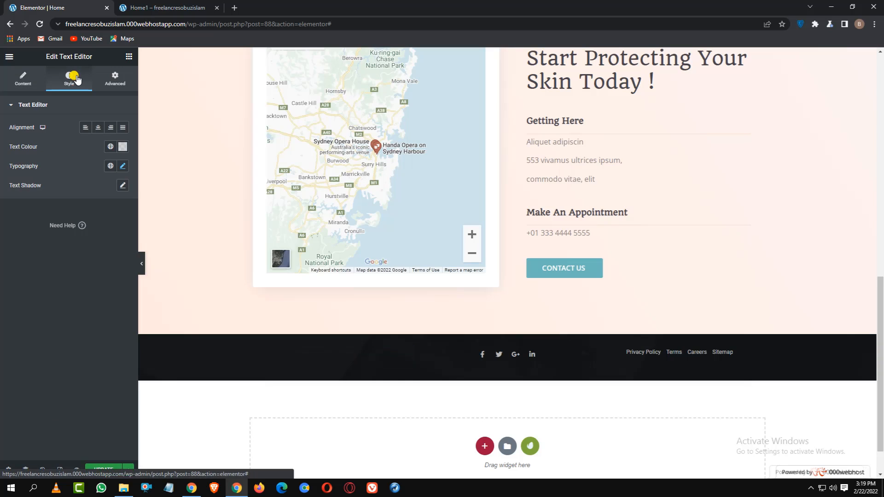
click(123, 166)
click(109, 239)
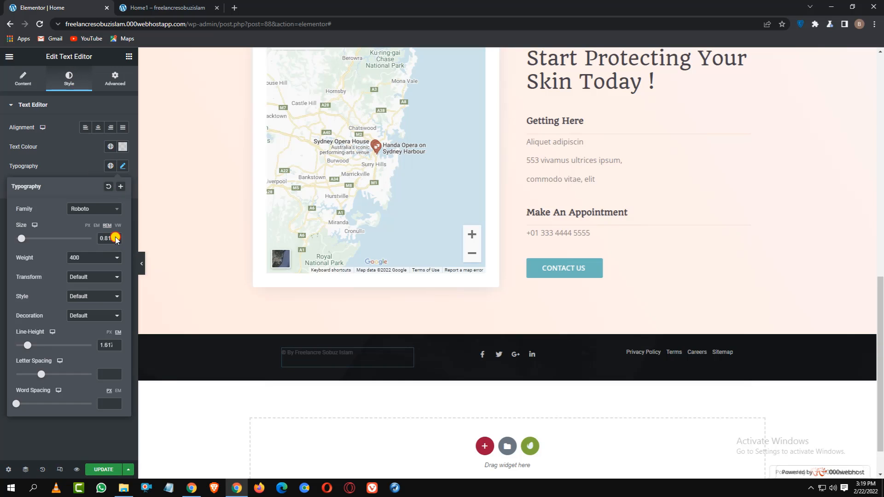
text(1.1)
click(116, 241)
click(116, 241)
click(117, 240)
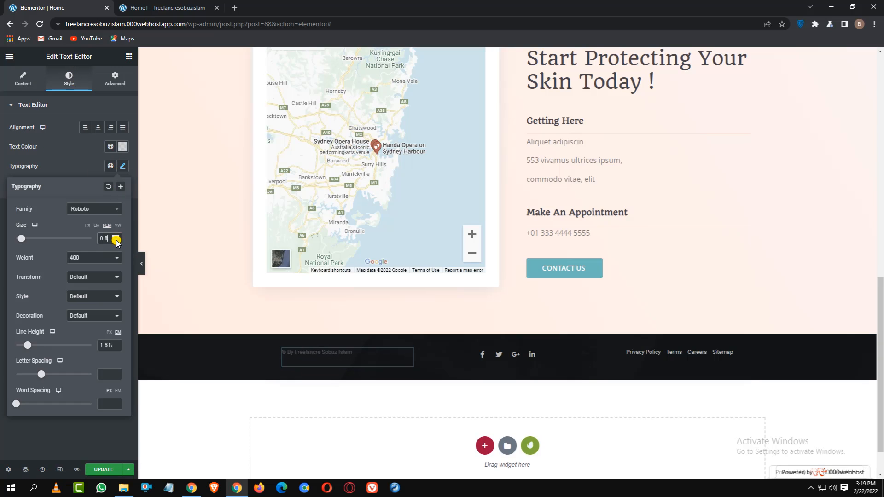
click(117, 240)
click(117, 241)
click(117, 240)
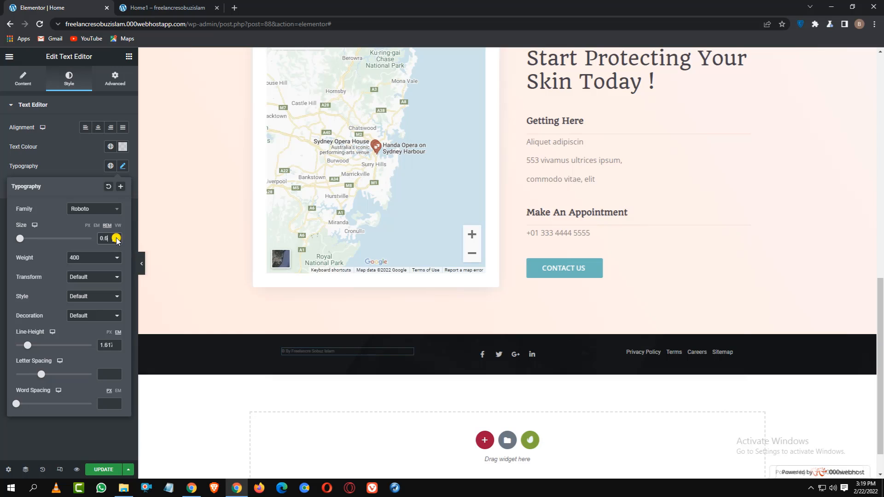
click(116, 237)
click(116, 237)
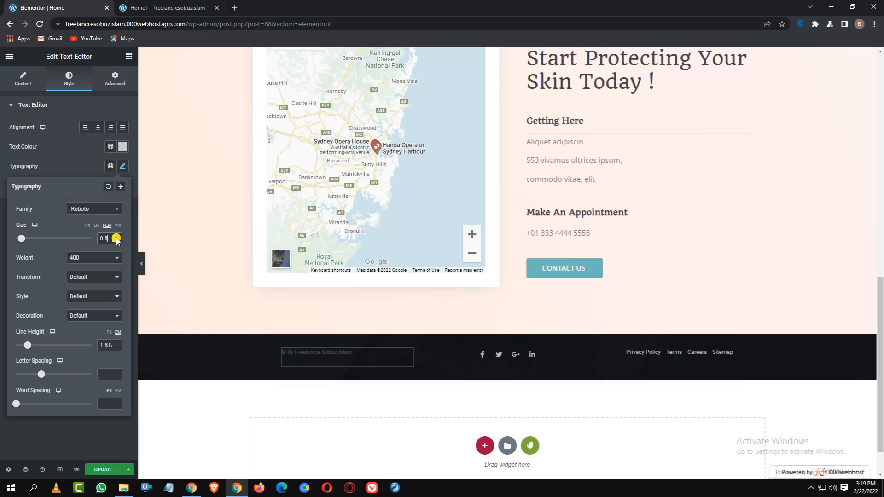
click(116, 237)
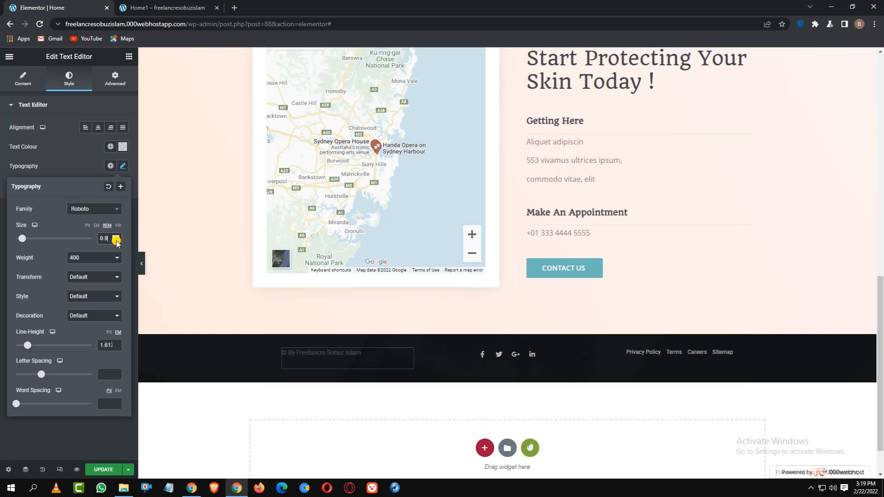
click(116, 240)
click(88, 258)
click(84, 298)
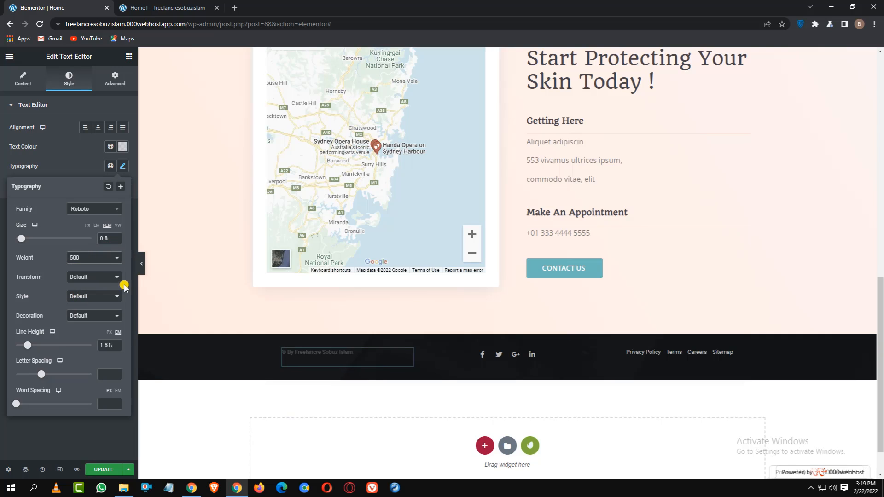
Step: Set the copyright text's colour to fully opaque white, #FFFFFF
click(122, 147)
click(122, 147)
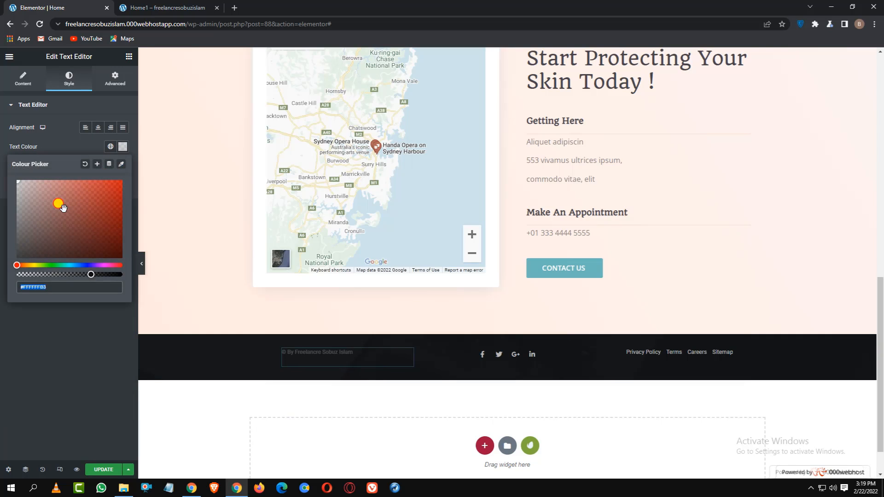
drag(47, 249, 50, 307)
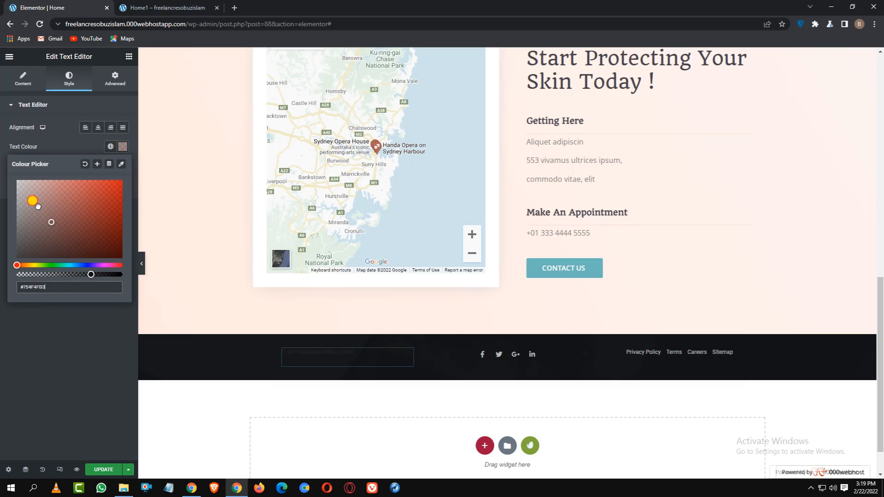
drag(37, 204, 3, 166)
drag(39, 275, 121, 275)
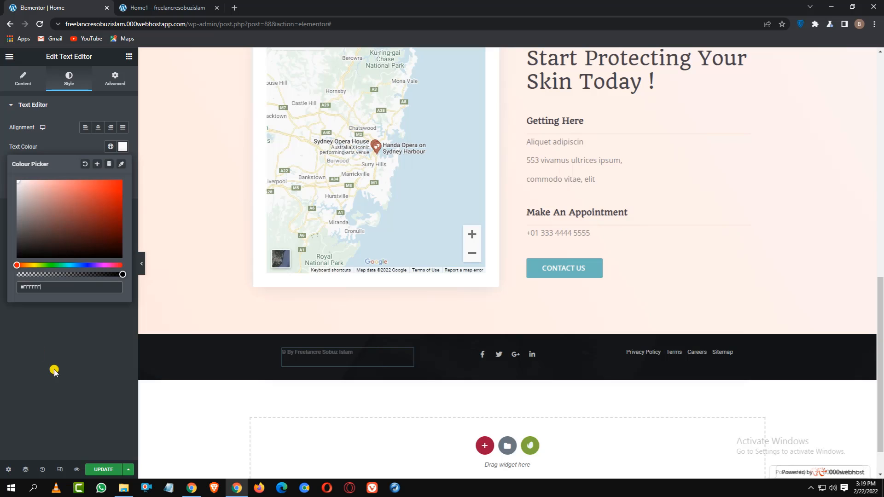
drag(54, 373, 278, 371)
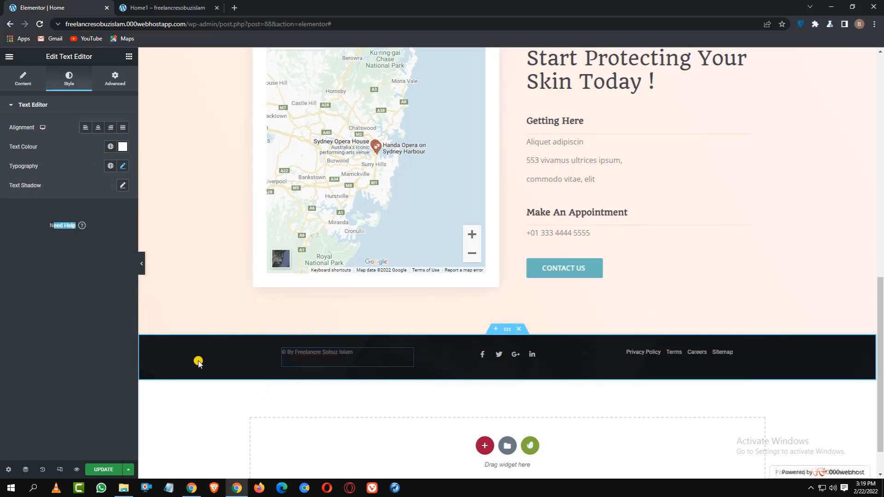
Step: Adjust the opacity of the copyright text's white colour
click(123, 146)
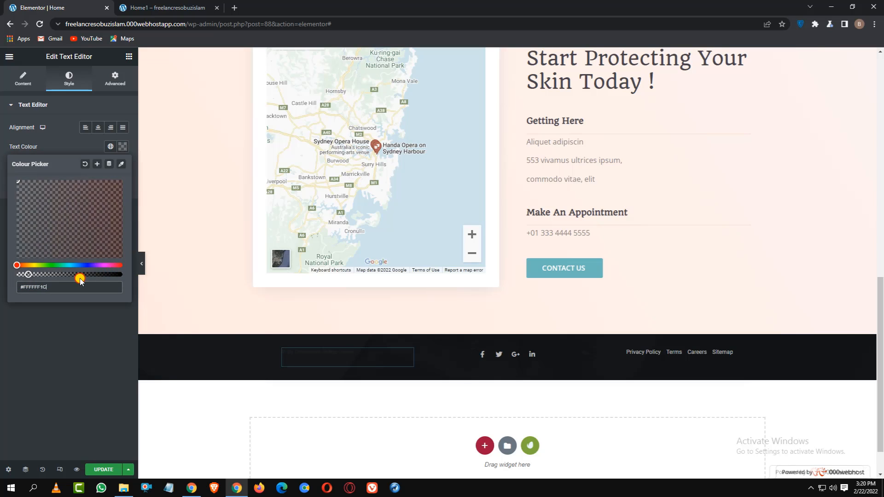